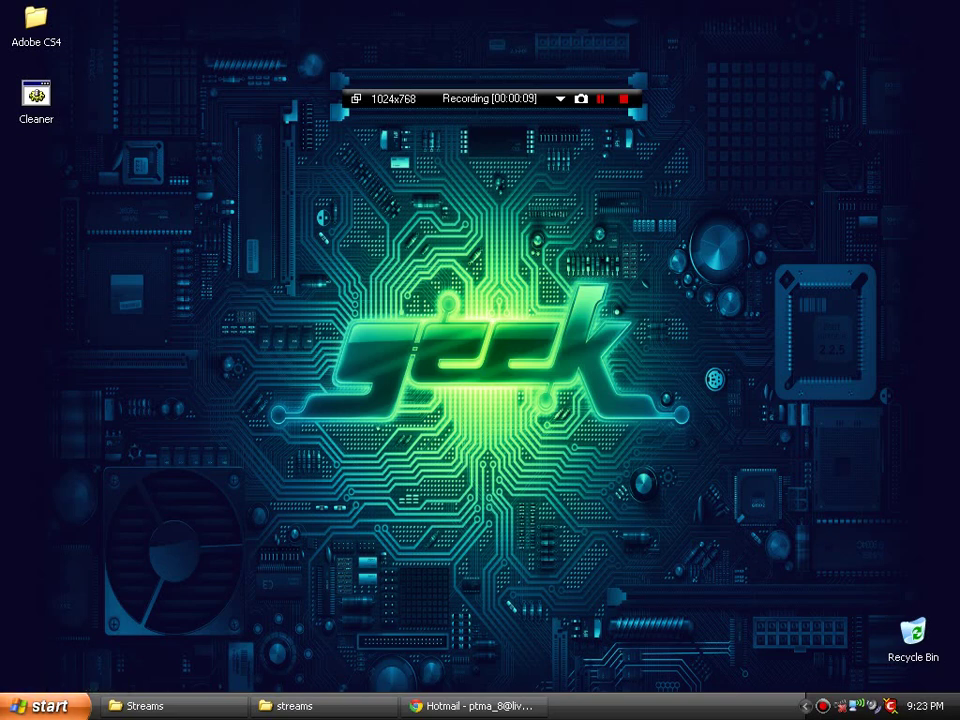
Open a Command Prompt window by running cmd and place it around the middle of the desktop.
{"action": "left_click", "coordinate": [42, 706]}
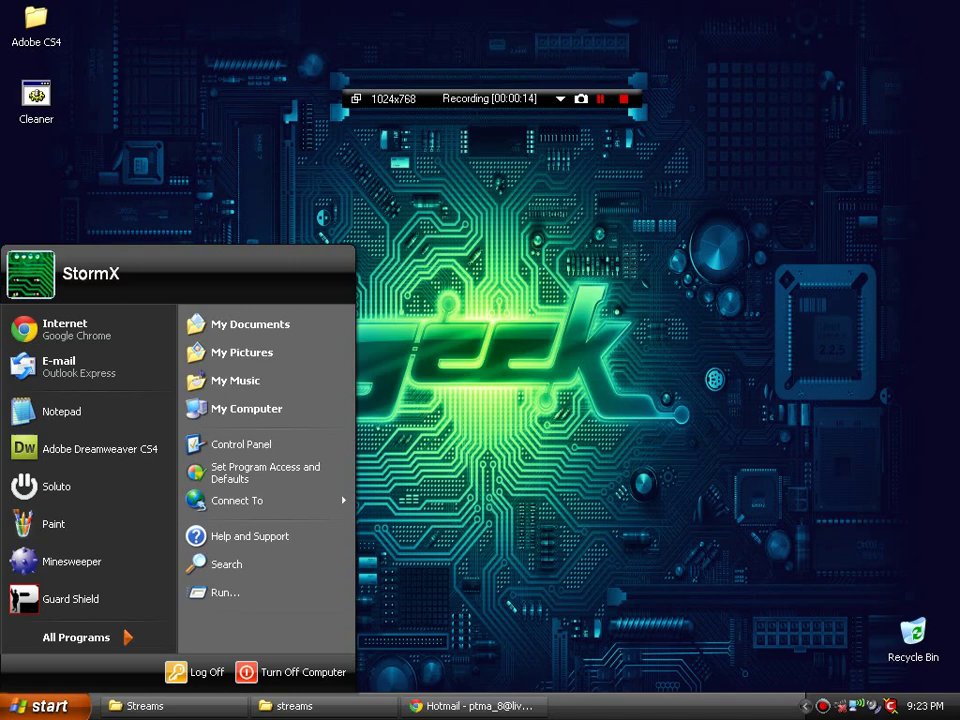
{"action": "left_click", "coordinate": [225, 592]}
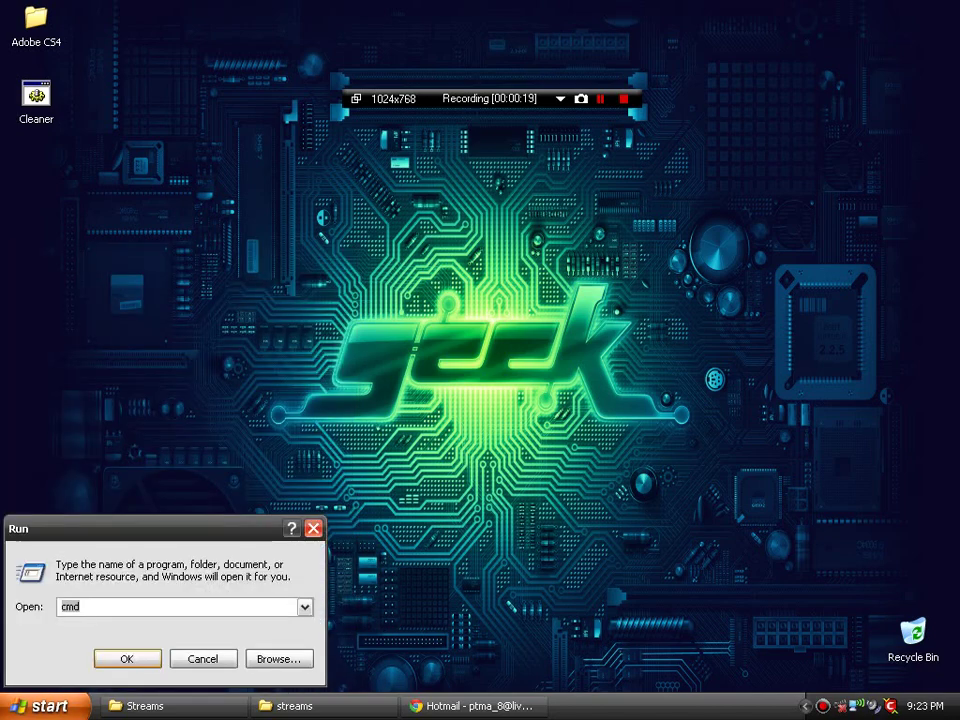
{"action": "key", "text": "Return"}
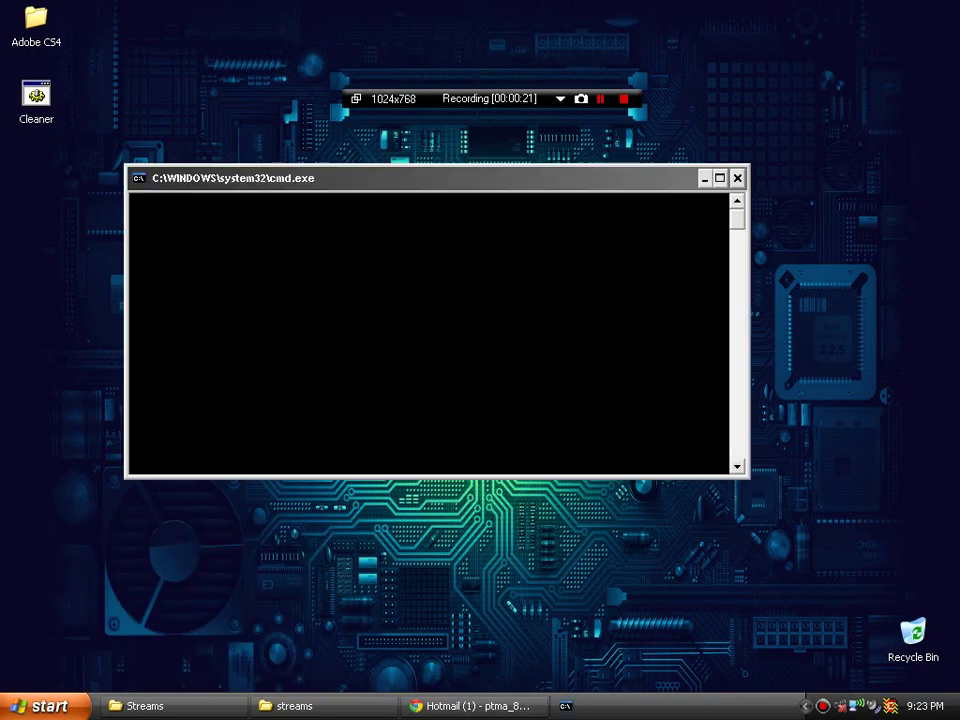
{"action": "left_click_drag", "start_coordinate": [420, 190], "coordinate": [426, 238]}
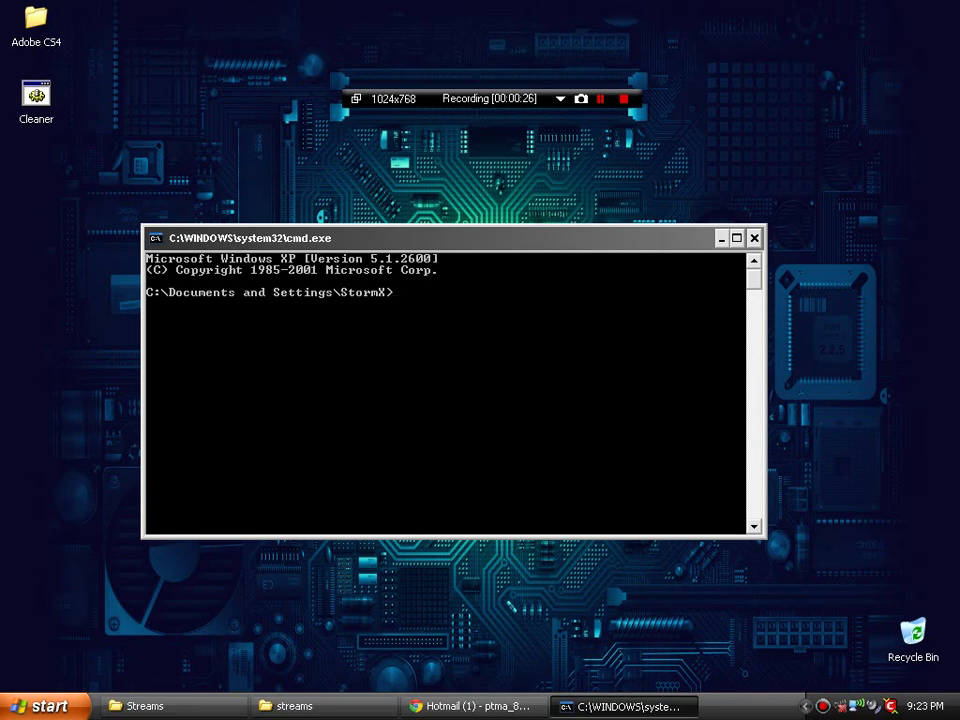
{"action": "left_click", "coordinate": [560, 99]}
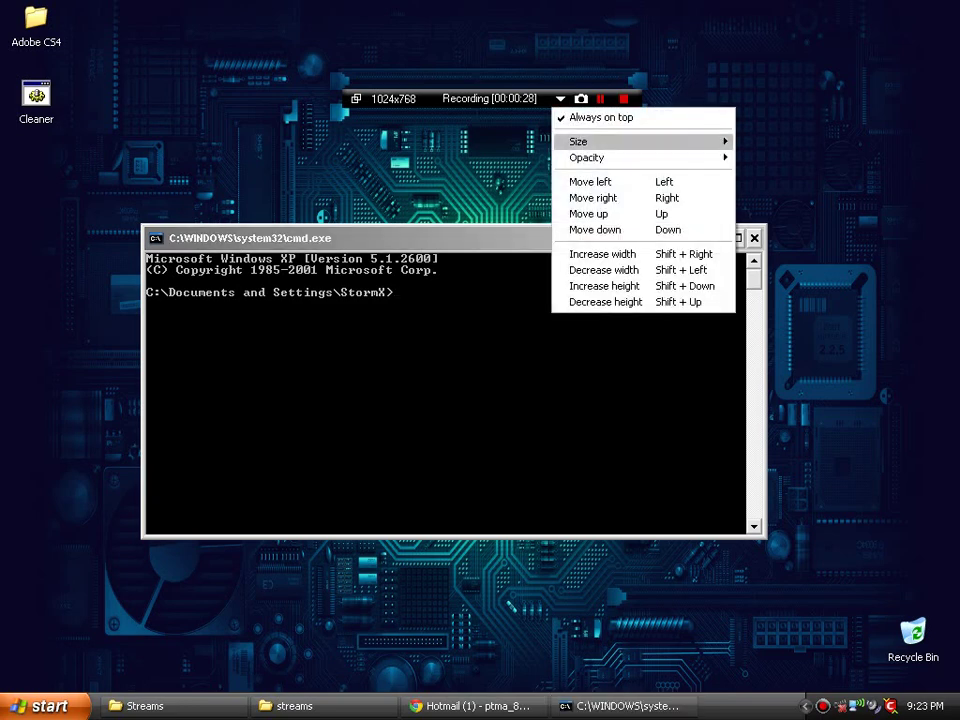
{"action": "mouse_move", "coordinate": [600, 142]}
{"action": "left_click", "coordinate": [776, 141]}
{"action": "left_click", "coordinate": [620, 300]}
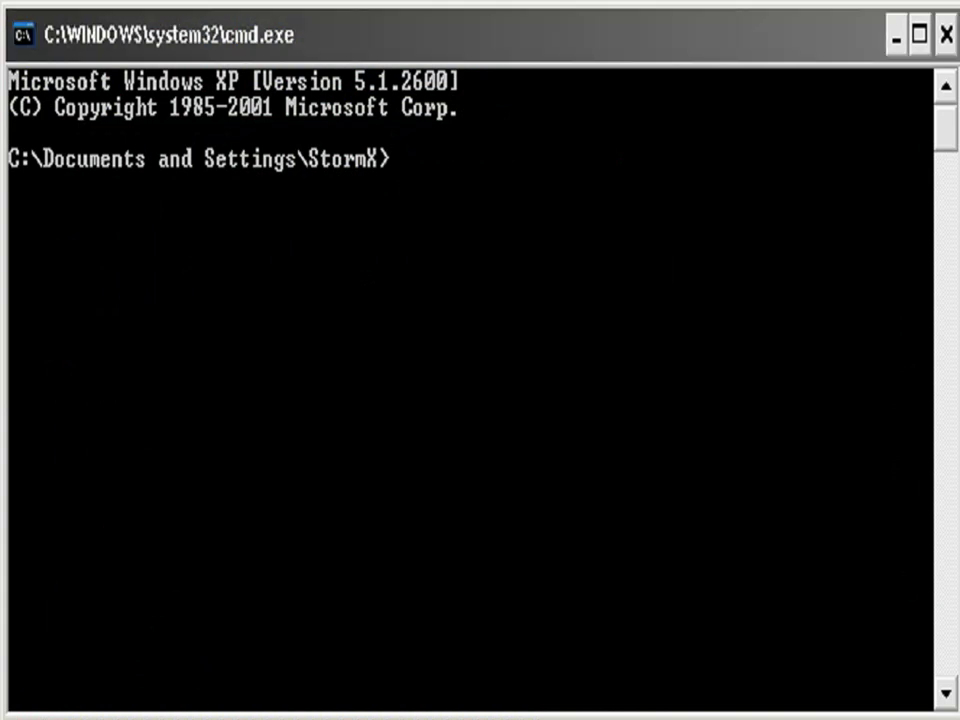
Run ipconfig /all in the Command Prompt to list the full network configuration.
{"action": "type", "text": "ipcon"}
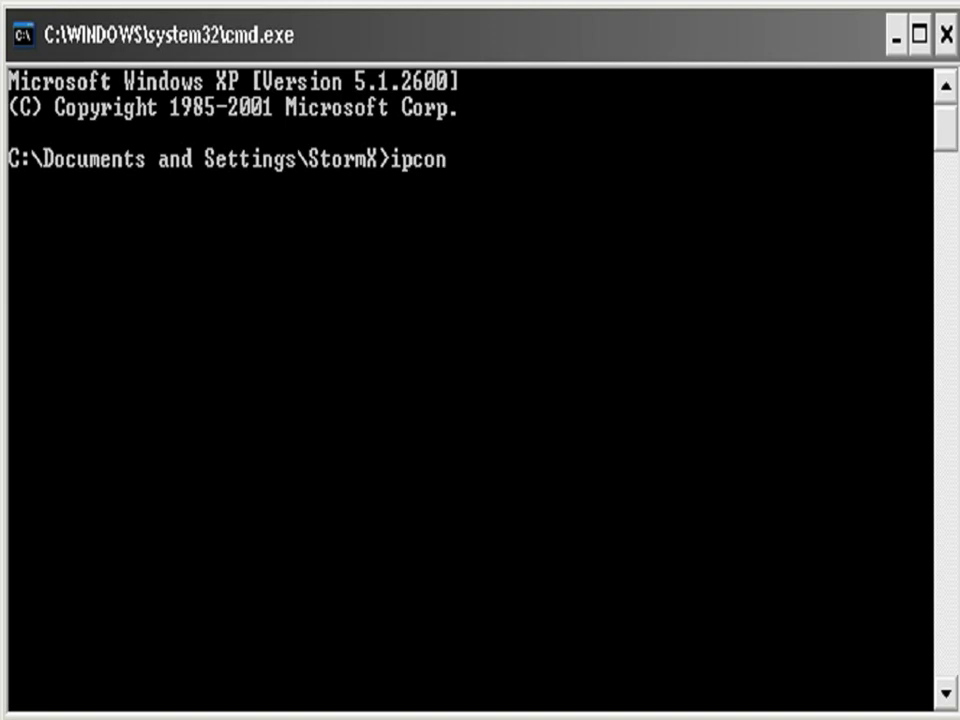
{"action": "type", "text": "fig /all"}
{"action": "key", "text": "Return"}
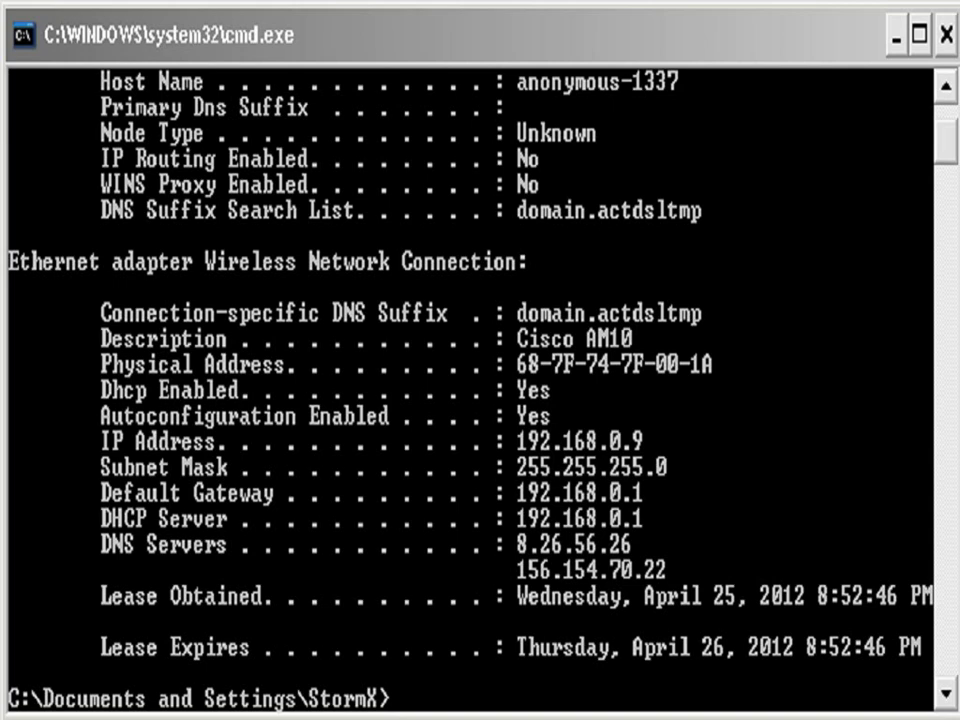
{"action": "right_click", "coordinate": [835, 3]}
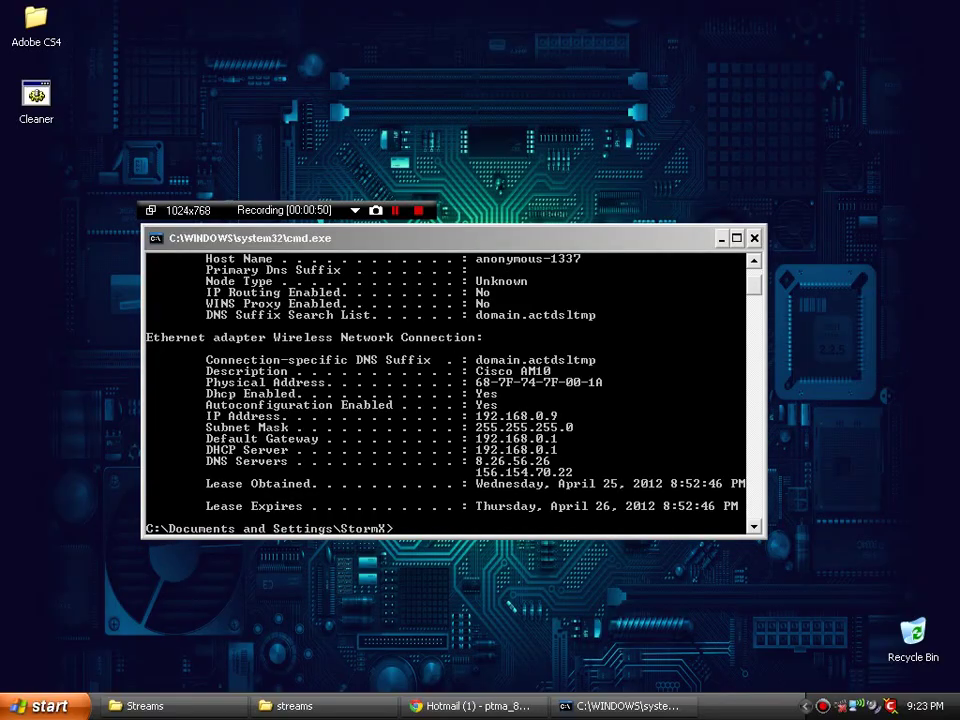
Open the status of the Wireless Network Connection from the Control Panel's Network Connections.
{"action": "left_click", "coordinate": [45, 706]}
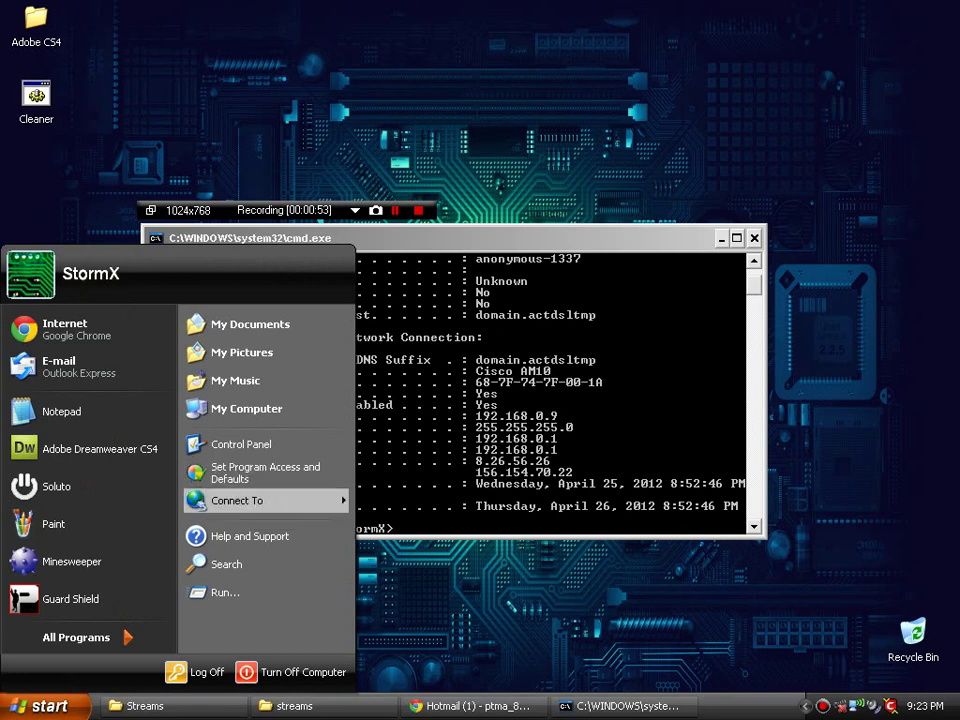
{"action": "left_click", "coordinate": [241, 444]}
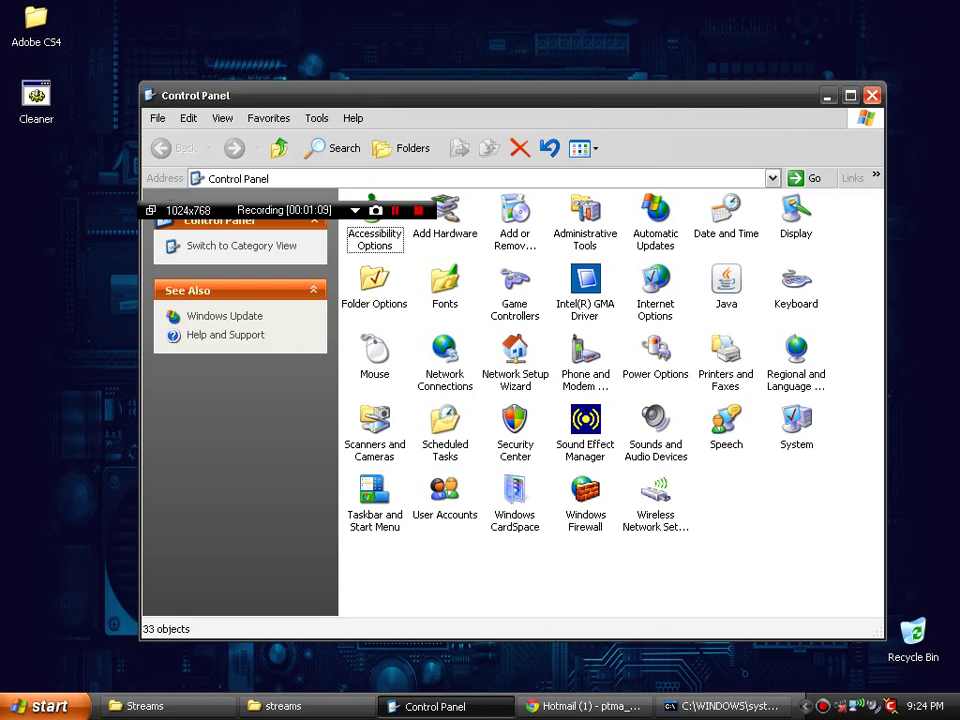
{"action": "double_click", "coordinate": [445, 352]}
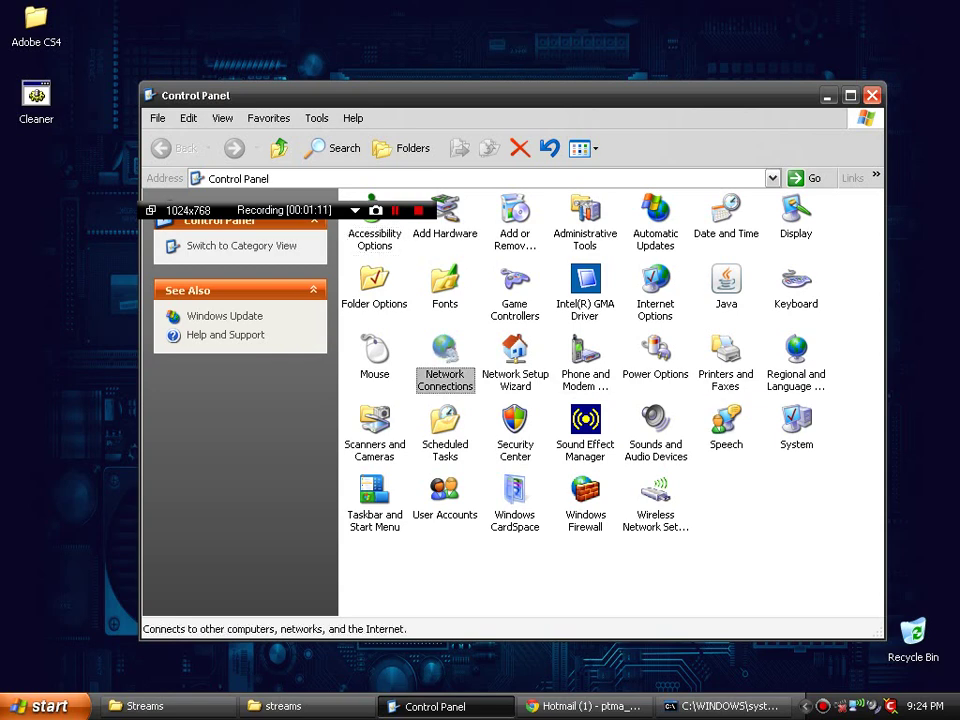
{"action": "key", "text": "Return"}
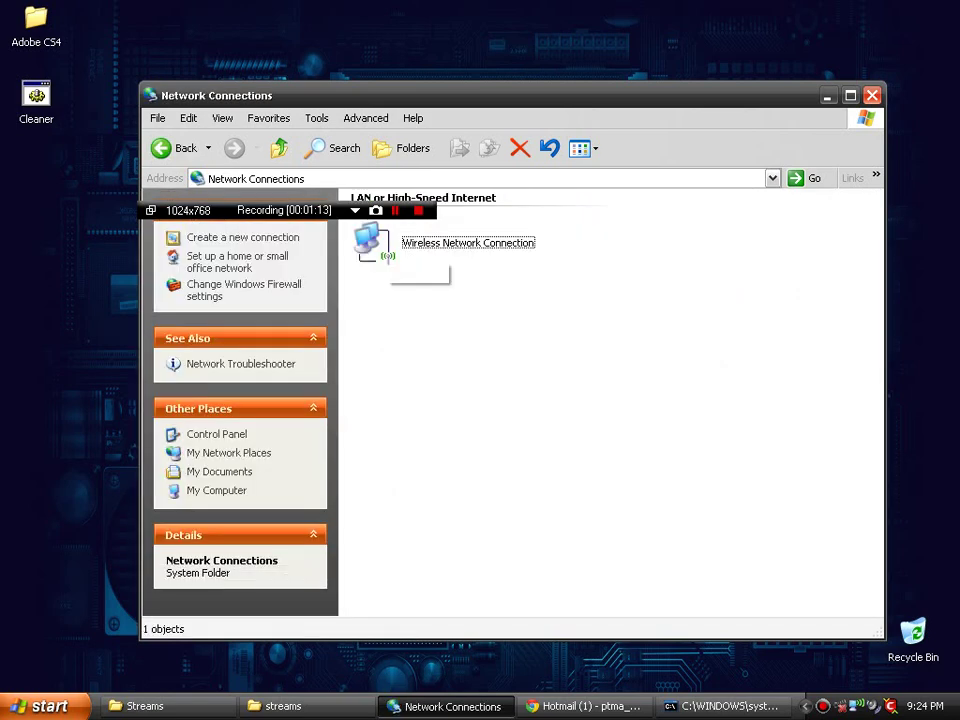
{"action": "double_click", "coordinate": [372, 244]}
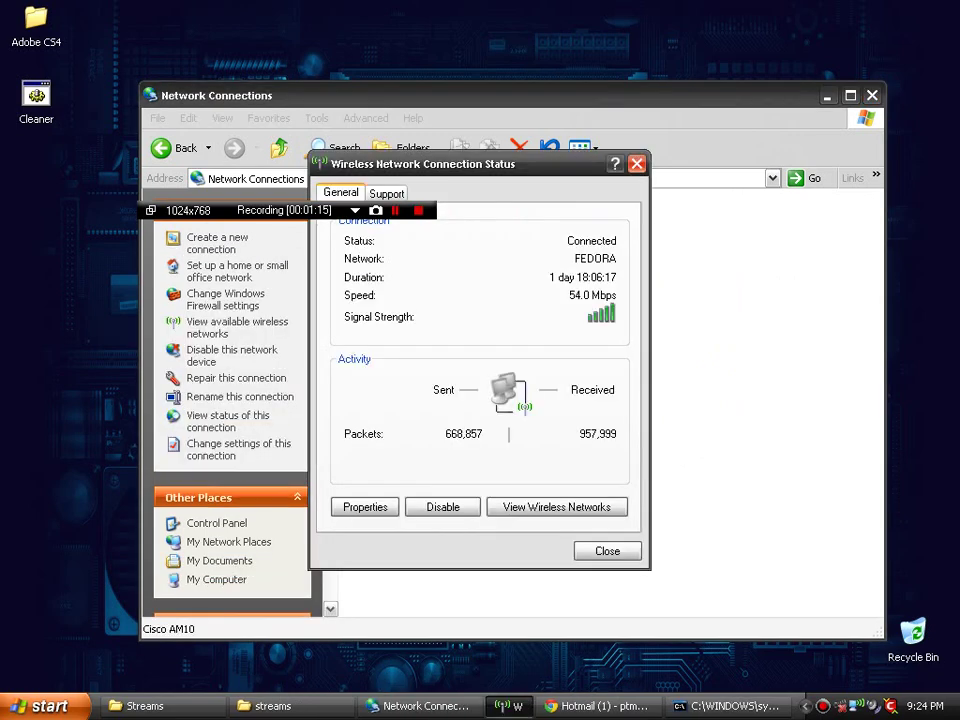
{"action": "left_click_drag", "start_coordinate": [450, 164], "coordinate": [575, 160]}
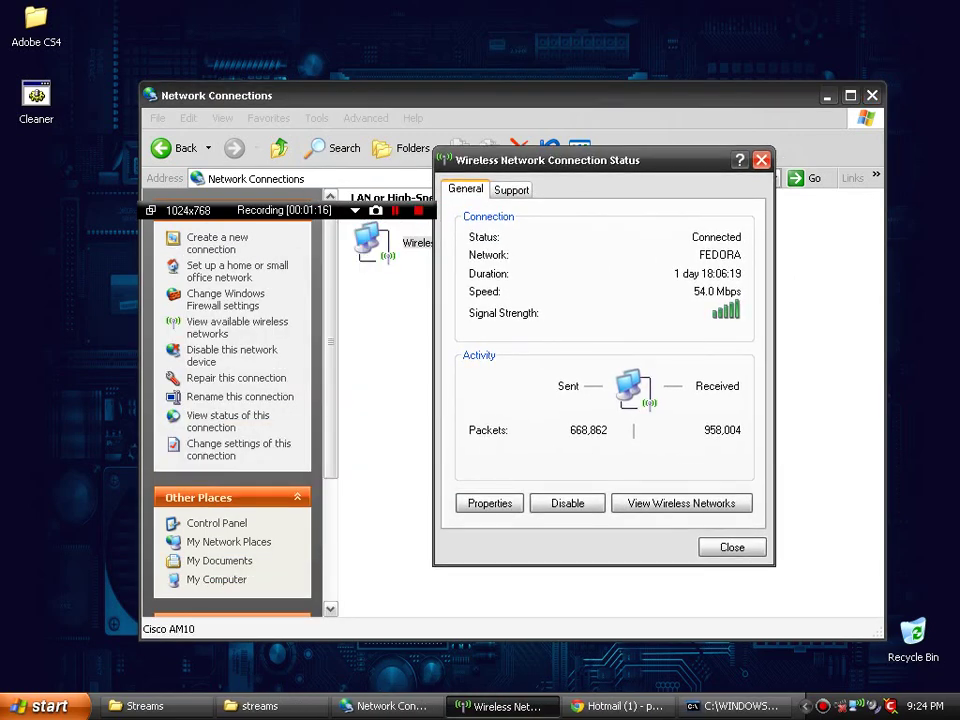
Open the Internet Protocol (TCP/IP) properties of the wireless connection and move the dialog clear of the area below.
{"action": "left_click", "coordinate": [490, 503]}
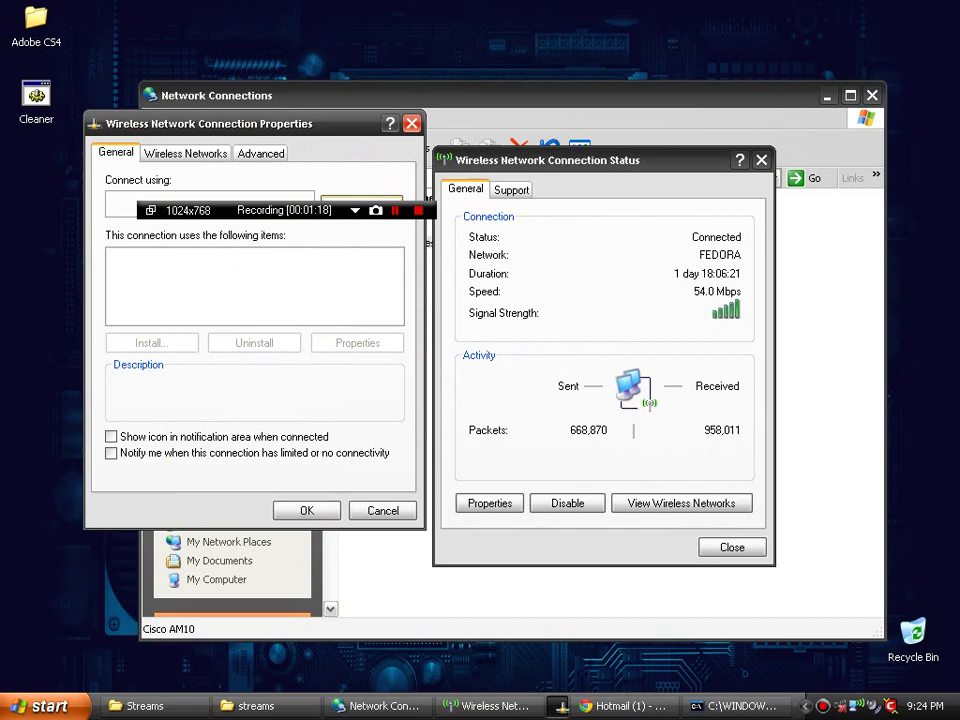
{"action": "left_click_drag", "start_coordinate": [270, 124], "coordinate": [621, 160]}
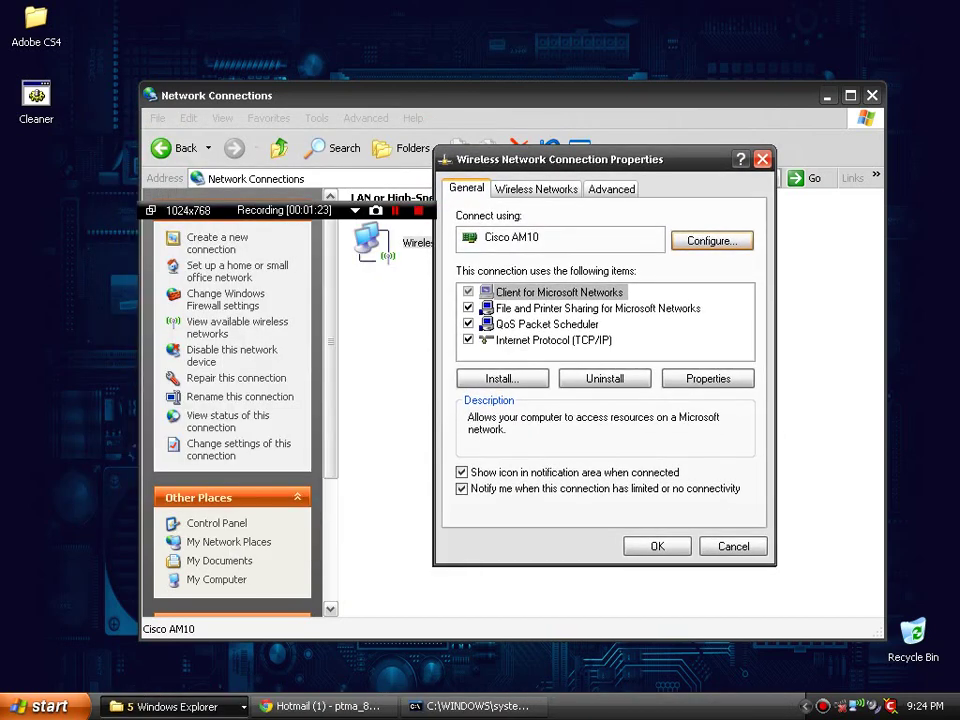
{"action": "left_click", "coordinate": [553, 340]}
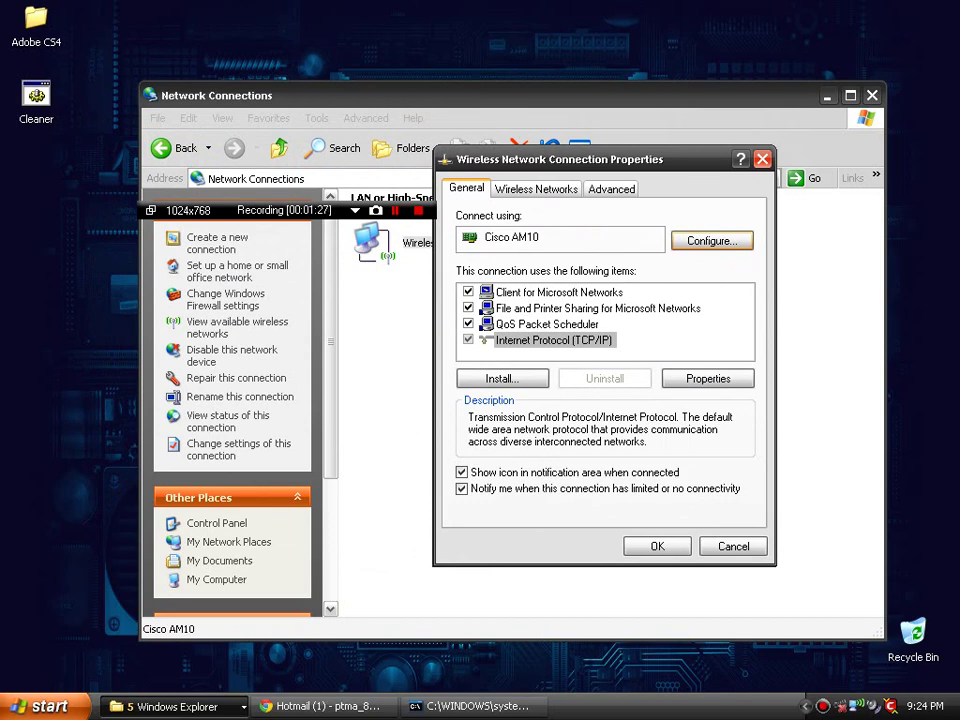
{"action": "left_click", "coordinate": [708, 379]}
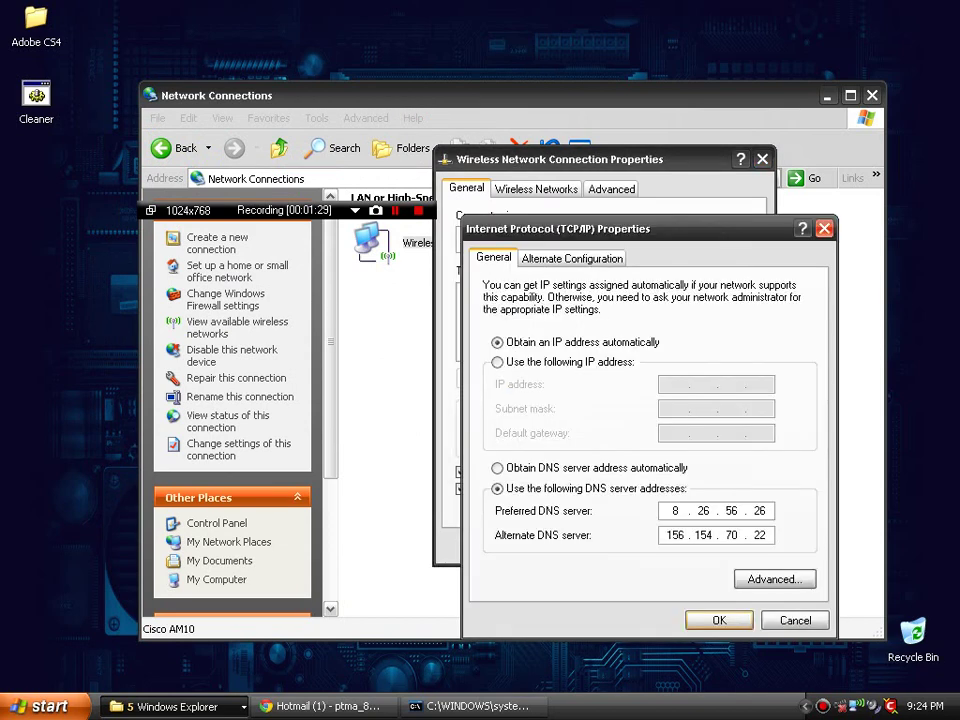
{"action": "left_click_drag", "start_coordinate": [600, 229], "coordinate": [595, 28]}
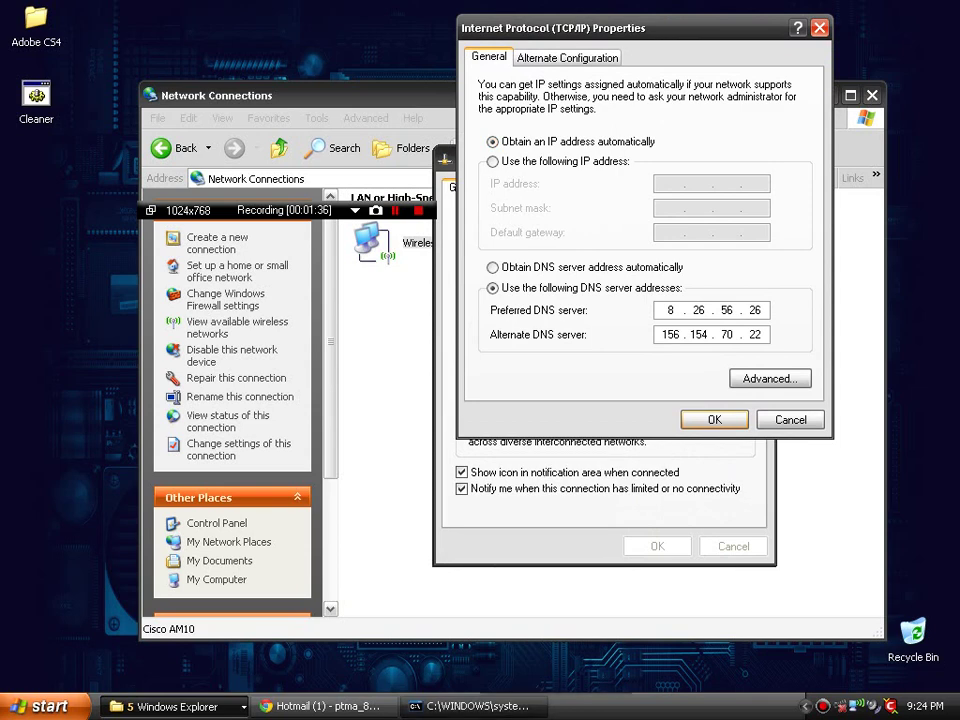
Place the Command Prompt output beside the TCP/IP properties and choose to use a manually specified IP address.
{"action": "left_click", "coordinate": [474, 706]}
{"action": "left_click_drag", "start_coordinate": [430, 238], "coordinate": [299, 389]}
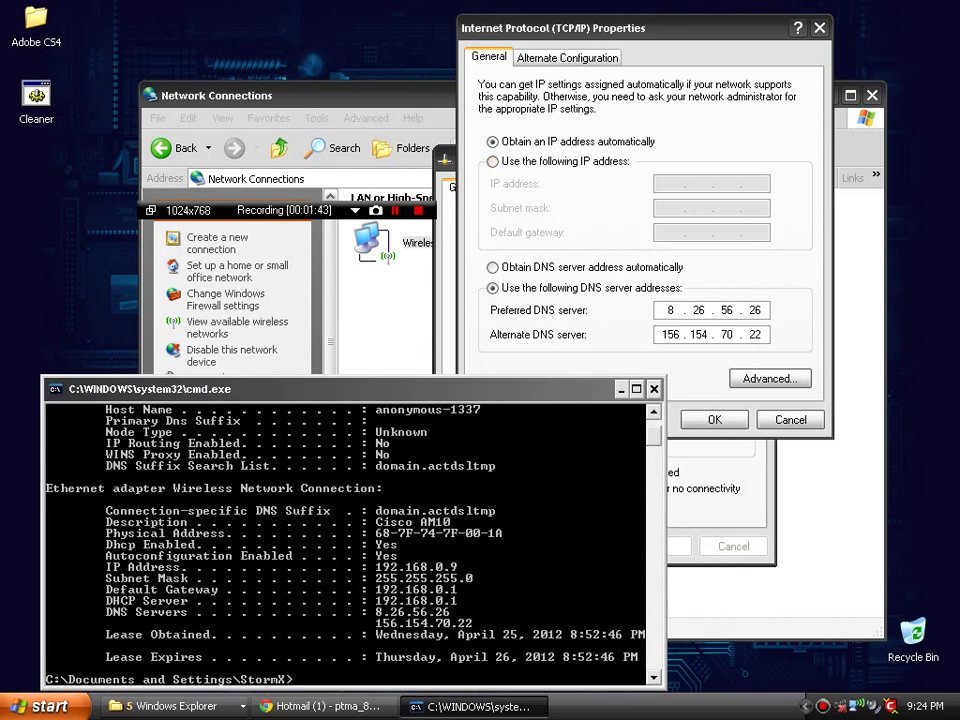
{"action": "left_click", "coordinate": [493, 268]}
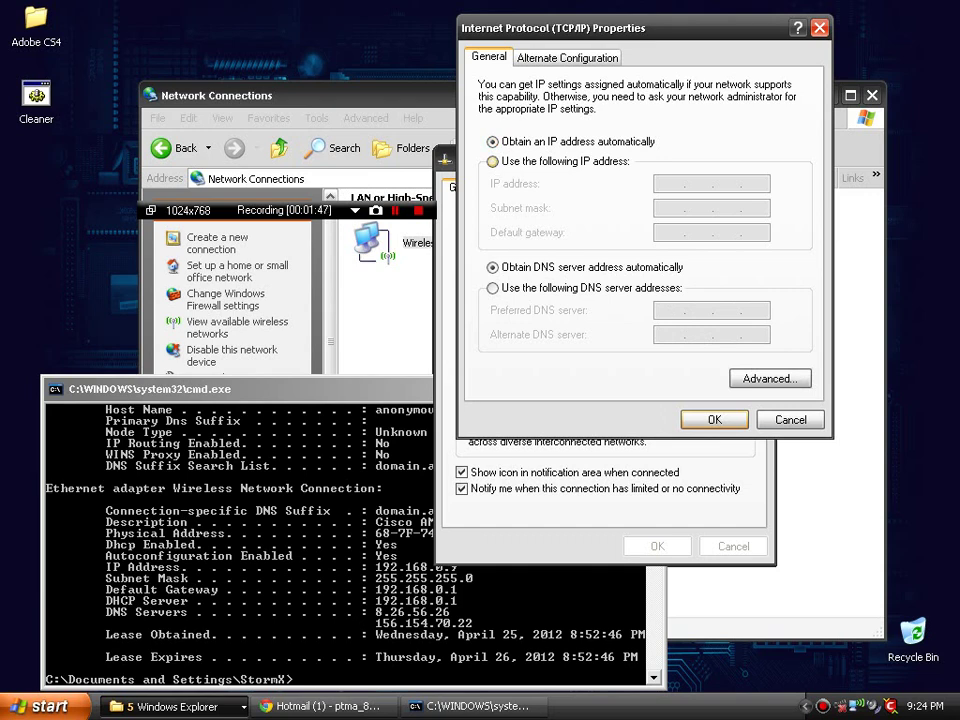
{"action": "left_click", "coordinate": [492, 161]}
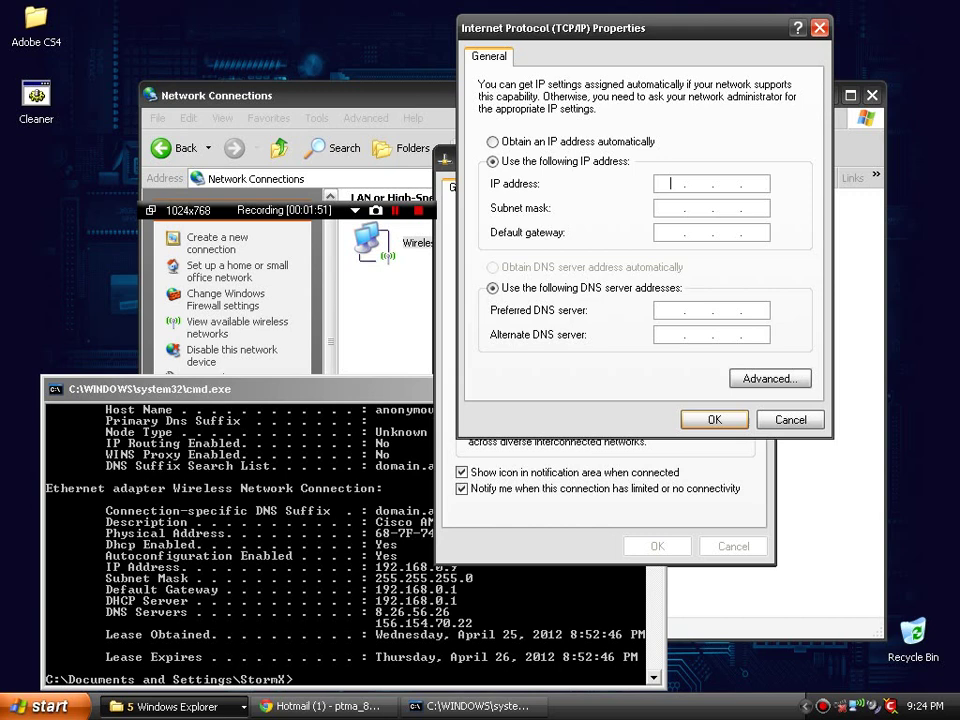
Mark the IP Address line in the ipconfig output for reference.
{"action": "left_click_drag", "start_coordinate": [300, 389], "coordinate": [268, 371]}
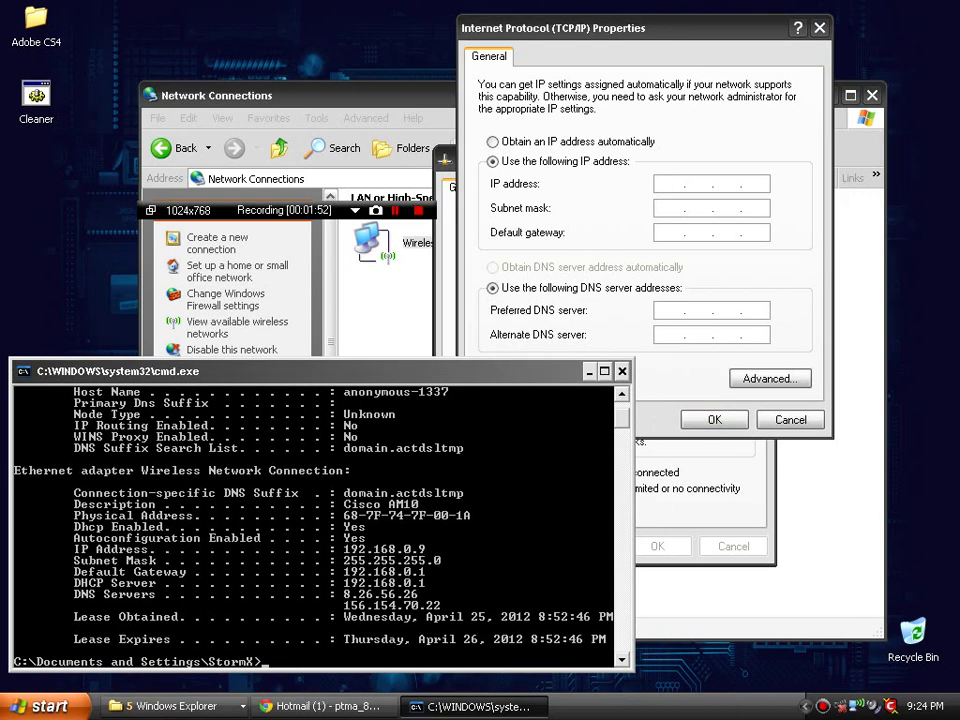
{"action": "right_click", "coordinate": [105, 410]}
{"action": "left_click", "coordinate": [125, 418]}
{"action": "left_click_drag", "start_coordinate": [110, 538], "coordinate": [427, 553]}
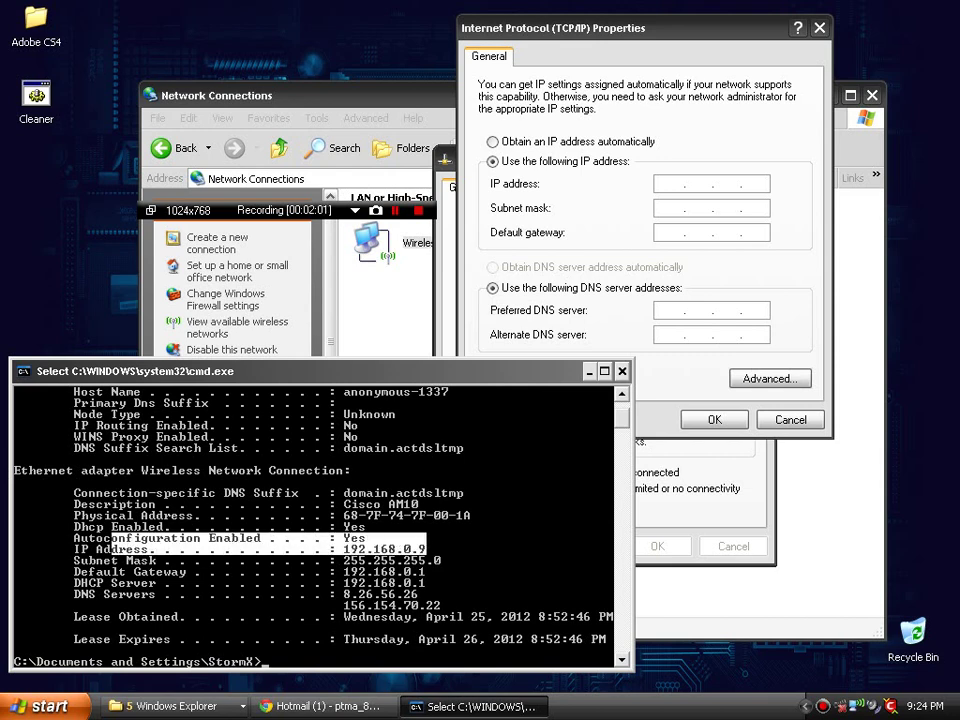
Set the static IP address to 192.168.0.9 with subnet mask 255.255.255.0.
{"action": "left_click", "coordinate": [670, 183]}
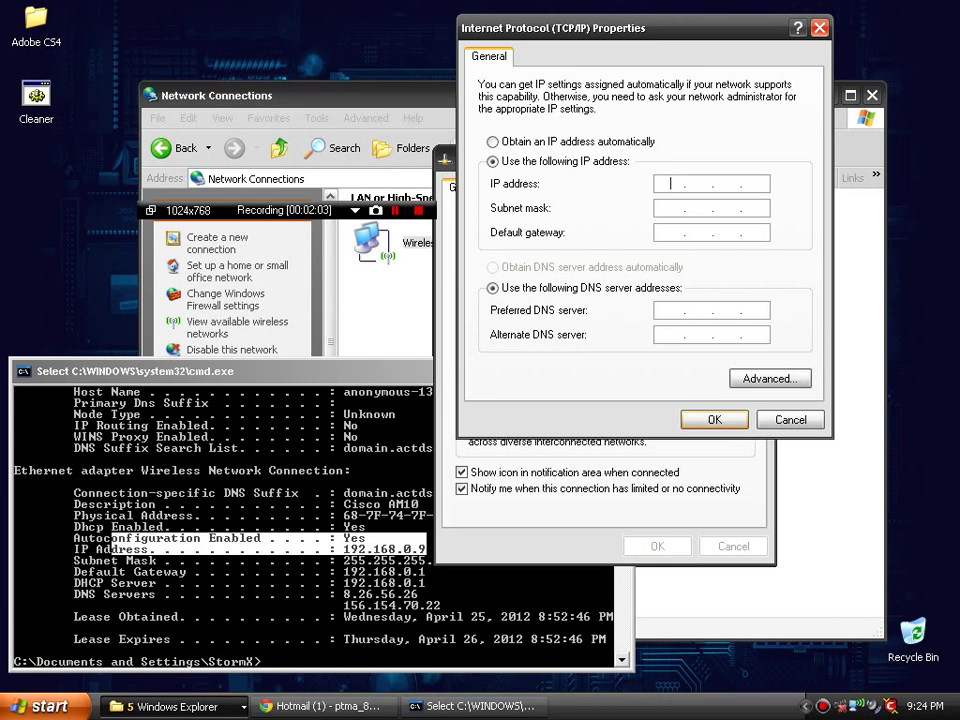
{"action": "type", "text": "192 . 168 . 0 ."}
{"action": "key", "text": "Tab"}
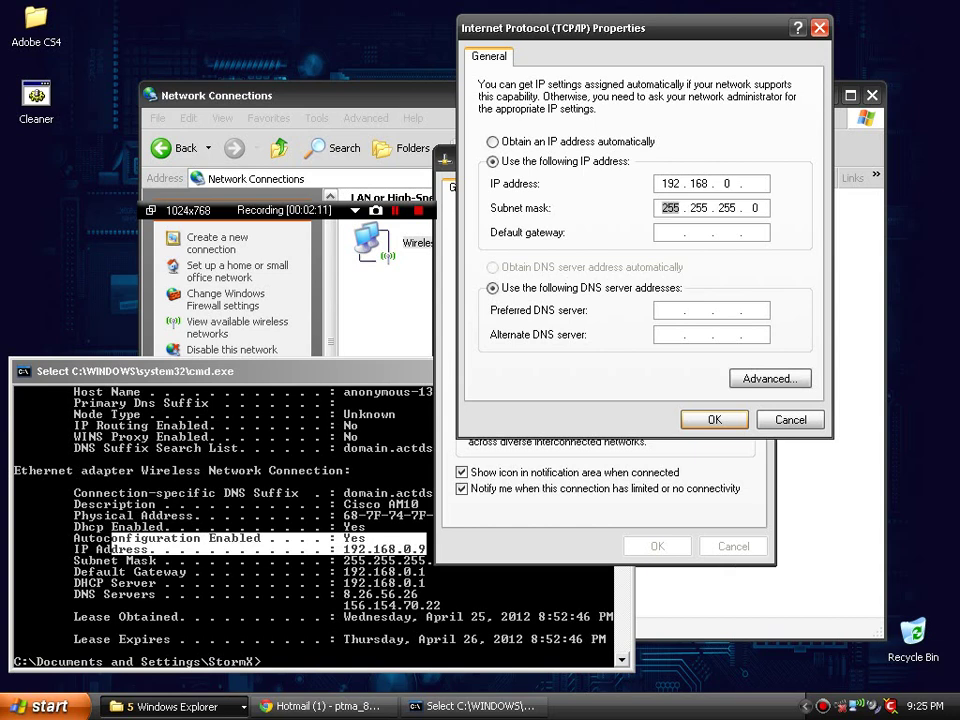
{"action": "left_click", "coordinate": [755, 184]}
{"action": "type", "text": "9"}
Set the default gateway to 192.168.0.1.
{"action": "left_click", "coordinate": [385, 582]}
{"action": "left_click", "coordinate": [671, 233]}
{"action": "type", "text": "192 . 168 . 0 ."}
{"action": "key", "text": "Tab"}
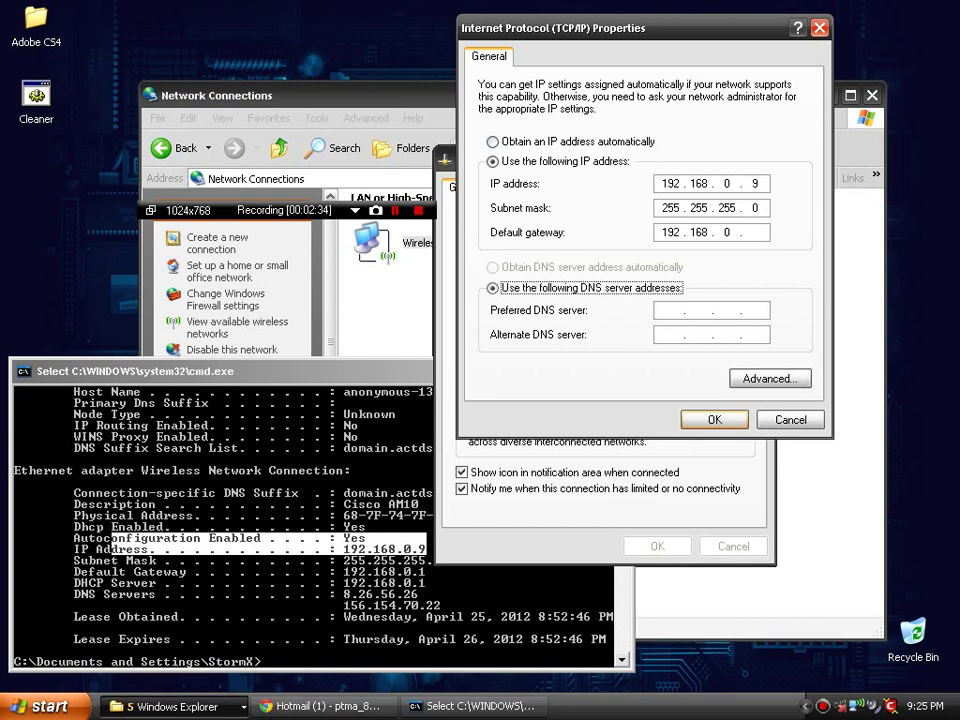
{"action": "key", "text": "shift+Tab"}
{"action": "type", "text": "1"}
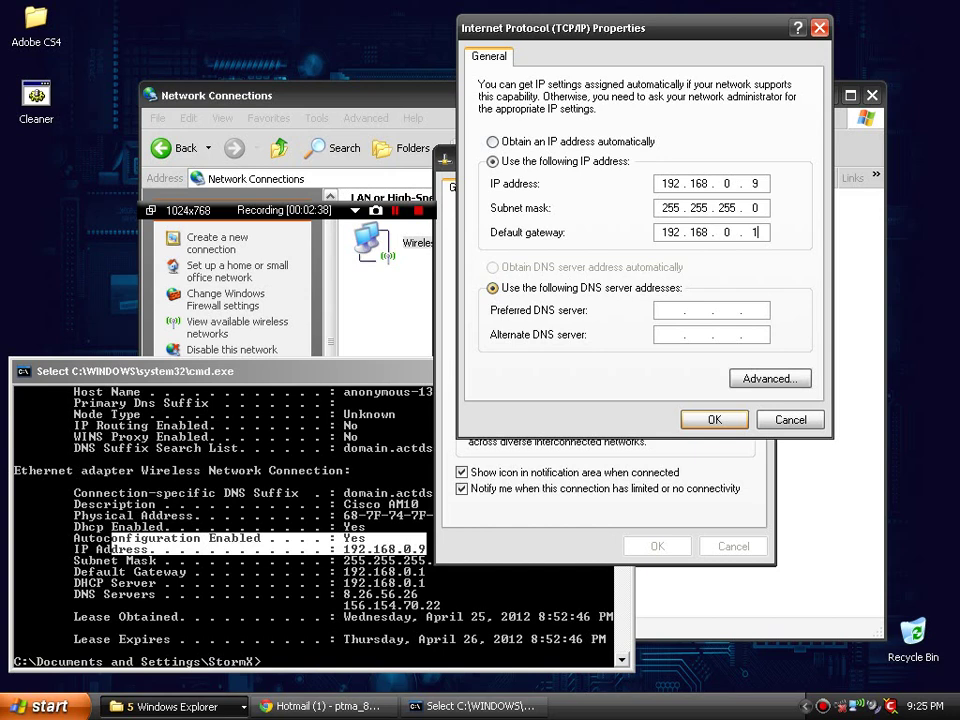
Mark both DNS server addresses in the ipconfig output for reference.
{"action": "left_click", "coordinate": [493, 288]}
{"action": "left_click", "coordinate": [380, 594]}
{"action": "right_click", "coordinate": [380, 594]}
{"action": "right_click", "coordinate": [372, 596]}
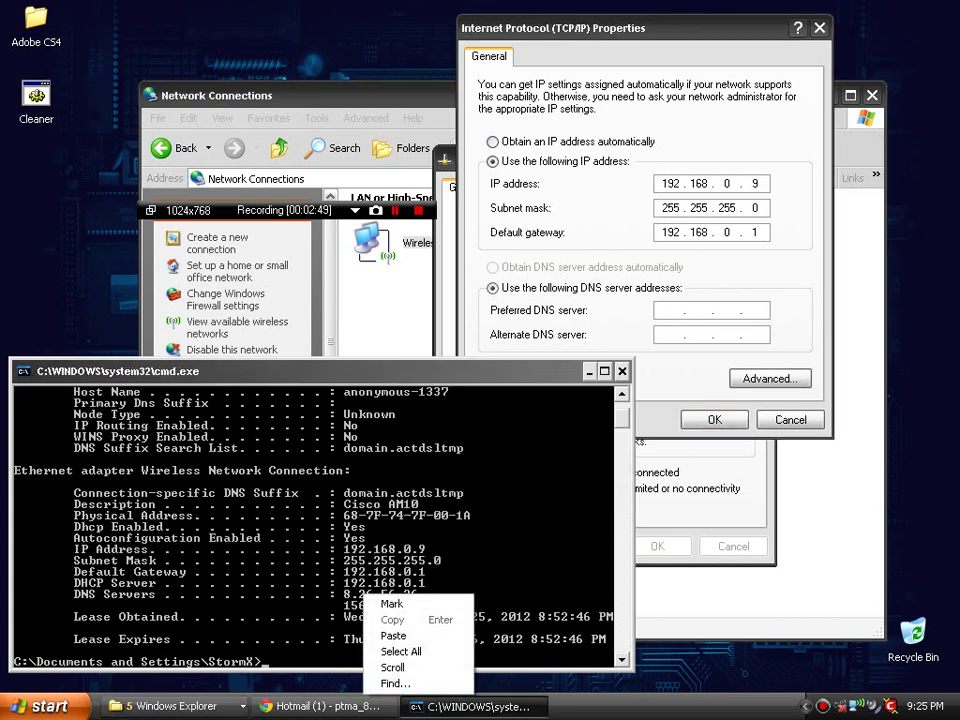
{"action": "left_click", "coordinate": [390, 604]}
{"action": "left_click", "coordinate": [346, 594]}
{"action": "key", "text": "shift+Right"}
{"action": "key", "text": "shift+Right"}
{"action": "key", "text": "shift+Right"}
{"action": "key", "text": "shift+Right"}
{"action": "key", "text": "shift+Right"}
{"action": "key", "text": "shift+Right"}
{"action": "key", "text": "shift+Right"}
{"action": "key", "text": "shift+Right"}
{"action": "key", "text": "shift+Right"}
{"action": "key", "text": "shift+Right"}
{"action": "key", "text": "shift+Right"}
{"action": "key", "text": "shift+Right"}
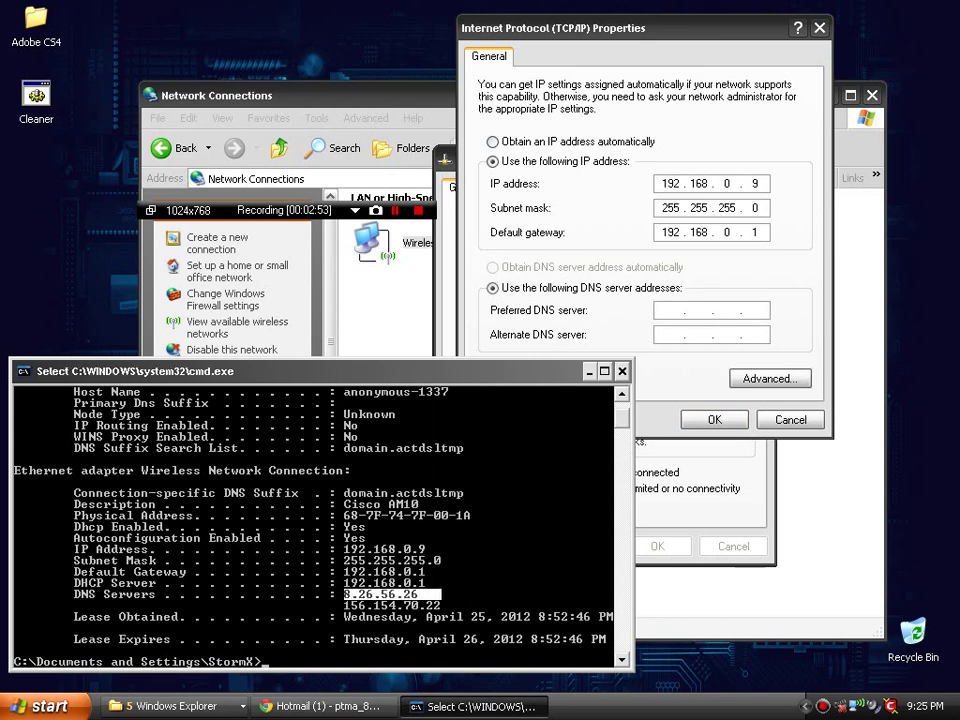
{"action": "key", "text": "shift+Down"}
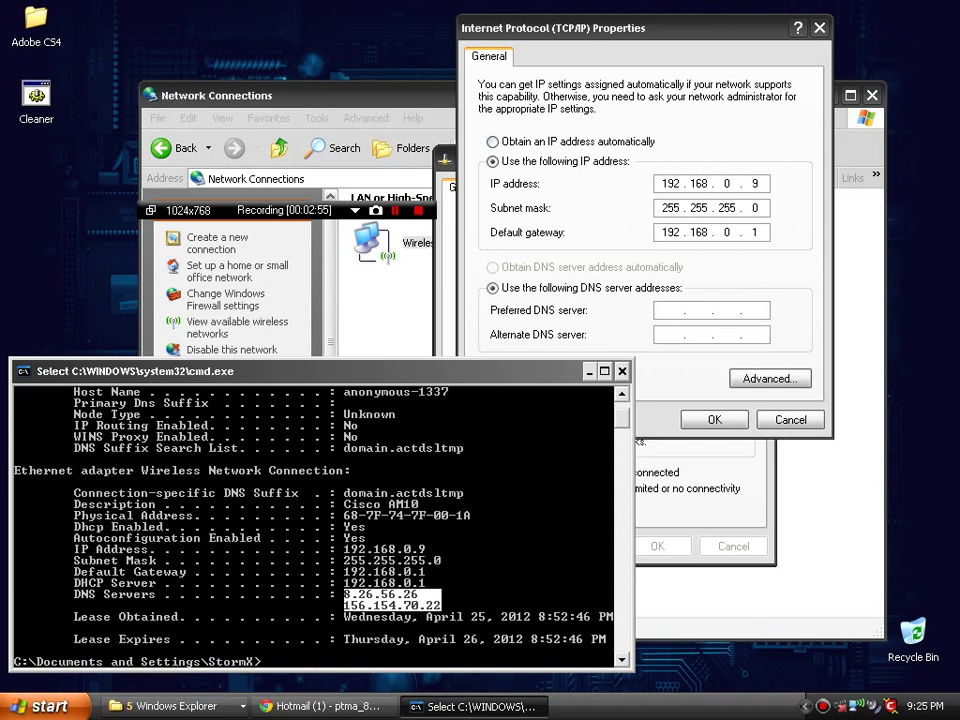
Set the preferred DNS server to 8.26.56.26.
{"action": "left_click", "coordinate": [670, 310]}
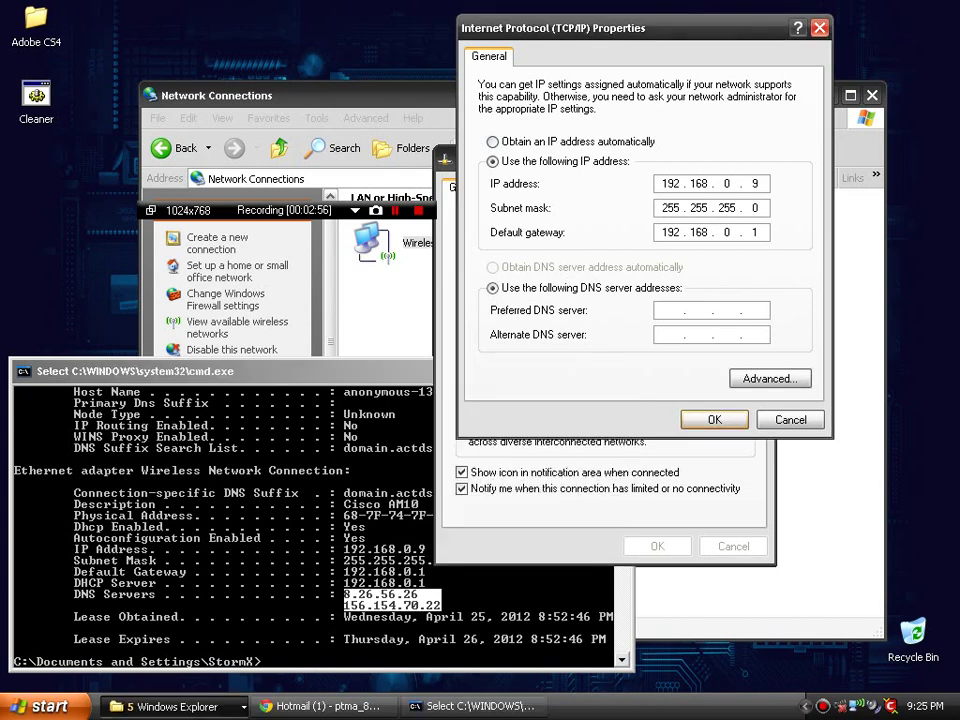
{"action": "type", "text": "8 . . ."}
{"action": "left_click", "coordinate": [670, 335]}
{"action": "left_click", "coordinate": [699, 310]}
{"action": "type", "text": "26"}
{"action": "type", "text": "."}
{"action": "type", "text": "56"}
{"action": "type", "text": "."}
{"action": "type", "text": "26"}
Set the alternate DNS server to 156.154.70.22 and accept the TCP/IP settings.
{"action": "type", "text": "156"}
{"action": "type", "text": "154 . 7"}
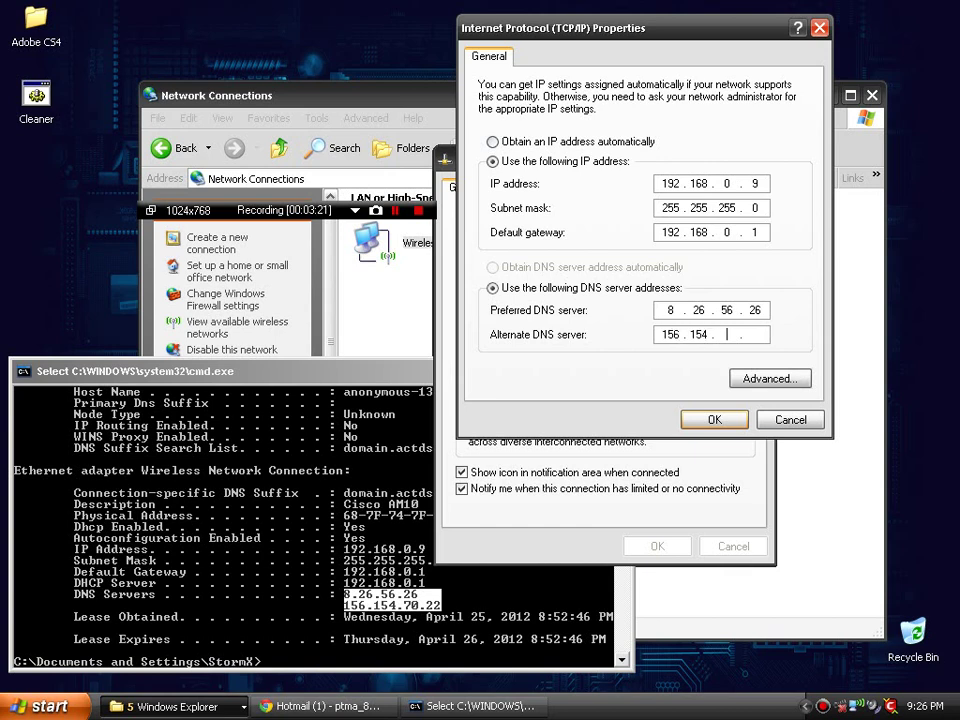
{"action": "type", "text": "0 . 22"}
{"action": "key", "text": "Return"}
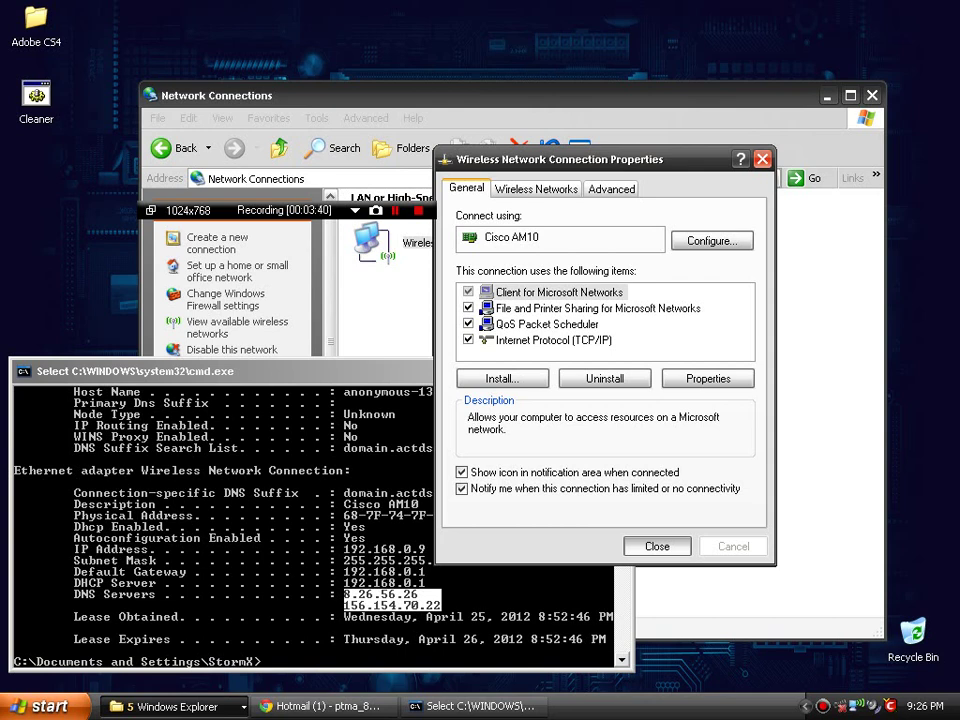
Close the wireless connection's properties and status dialogs and the Command Prompt window.
{"action": "key", "text": "Escape"}
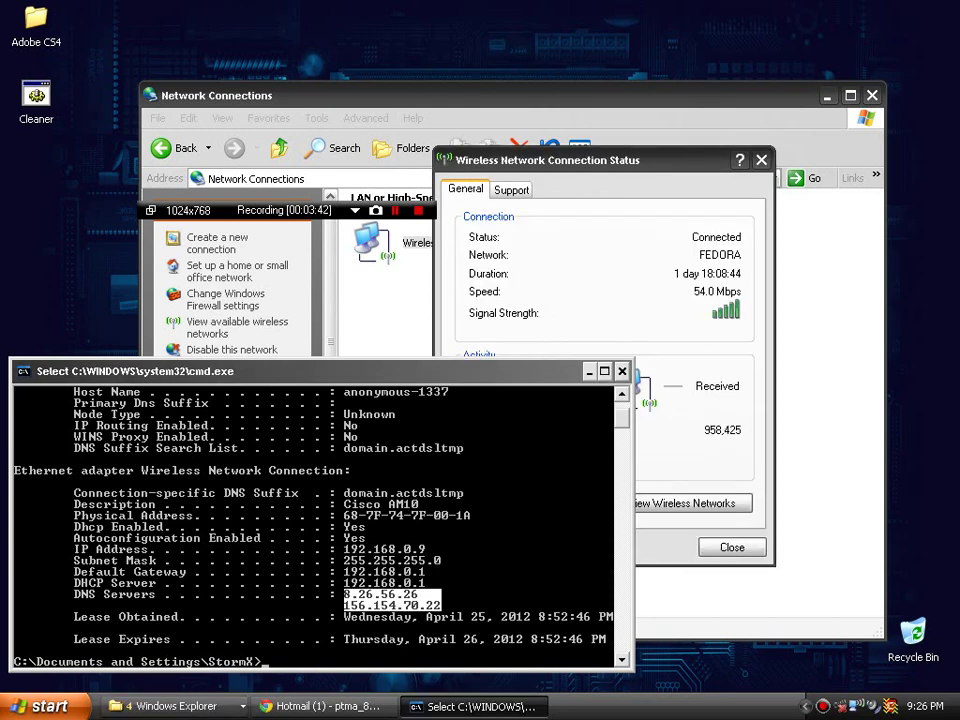
{"action": "left_click", "coordinate": [761, 160]}
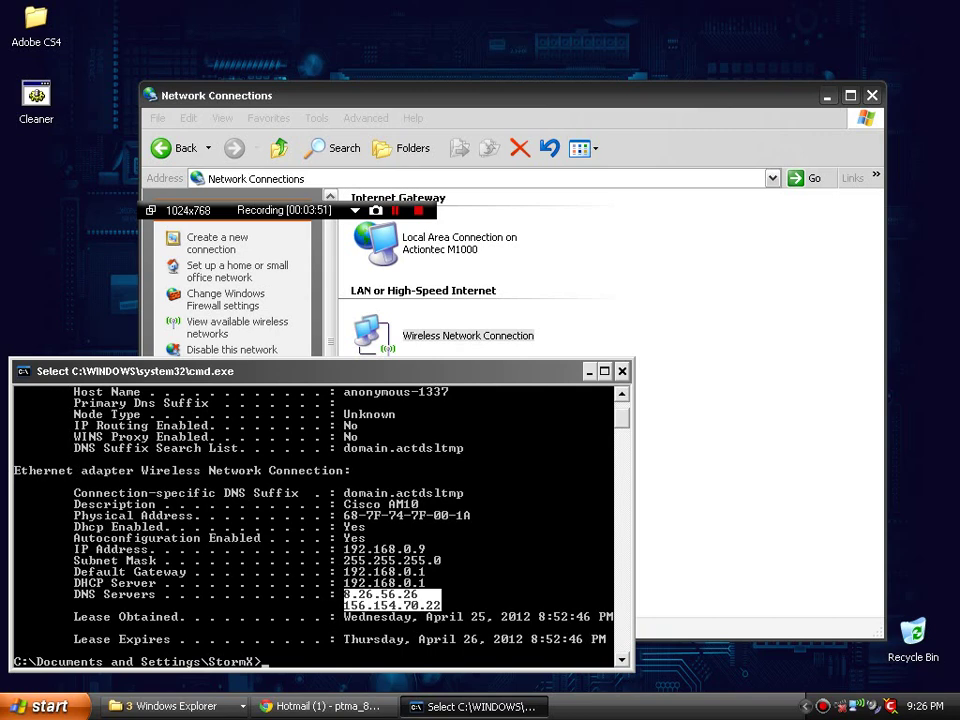
{"action": "key", "text": "alt+F4"}
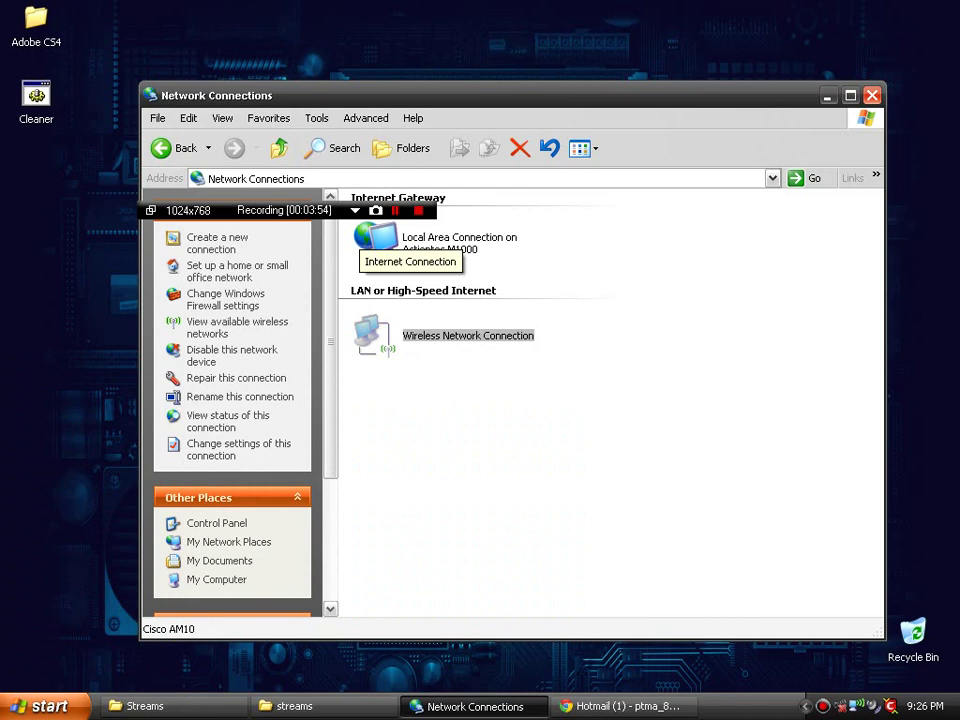